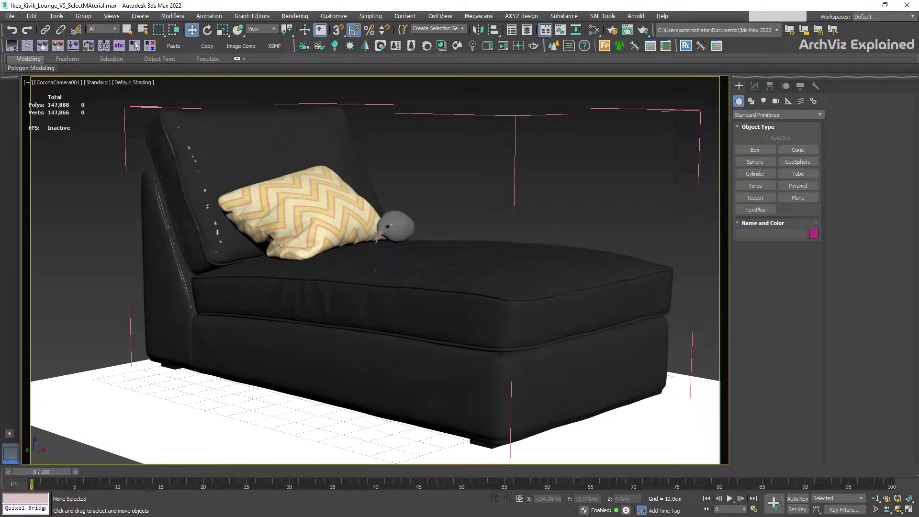
# Step: Clear the scene selection, then add a CoronaSelectMtl node, Material #6, in the Slate Material Editor
pyautogui.click(461, 115)
pyautogui.click(459, 139)
pyautogui.press('m')
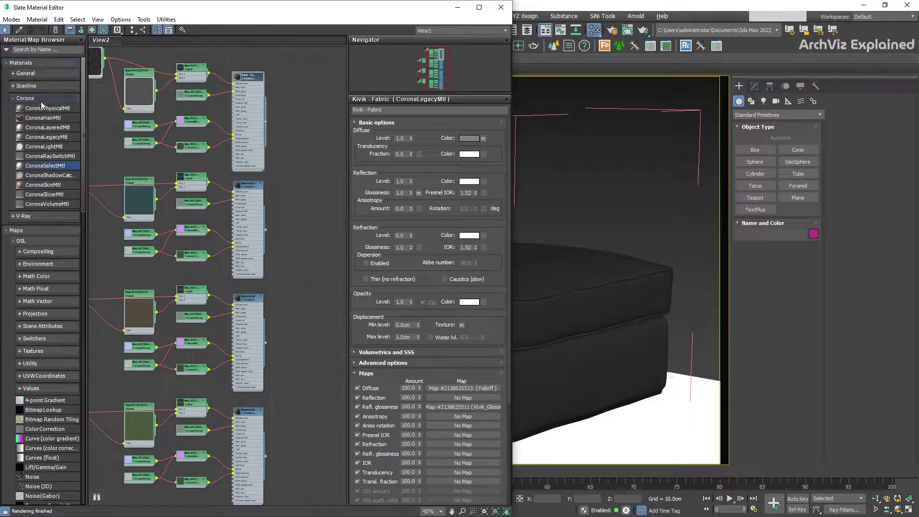
pyautogui.moveTo(319, 221)
pyautogui.mouseDown()
pyautogui.moveTo(329, 222)
pyautogui.moveTo(315, 220)
pyautogui.mouseUp()
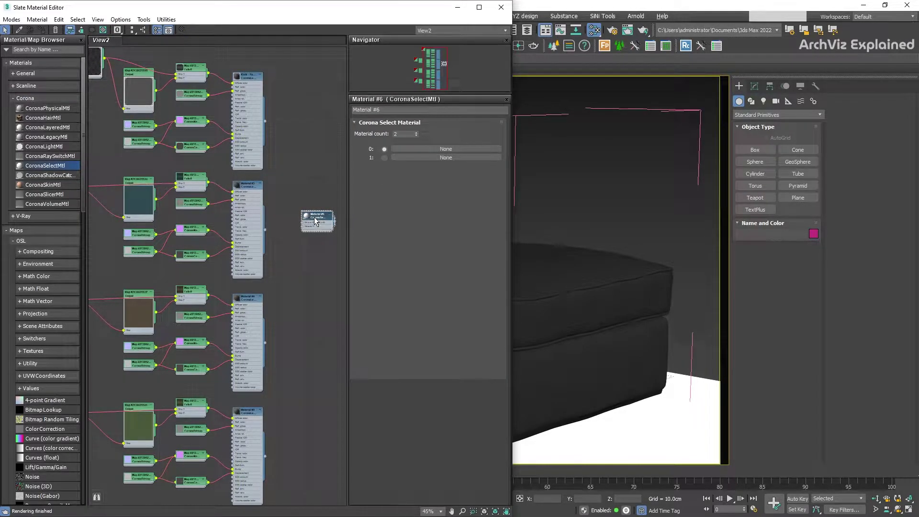
pyautogui.scroll(5, 316, 219)
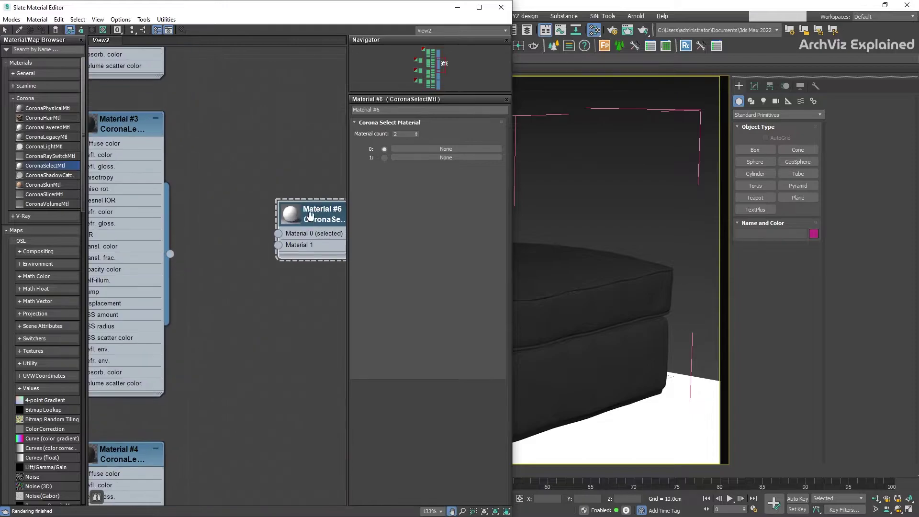
pyautogui.moveTo(301, 211); pyautogui.dragTo(235, 206, button='middle')
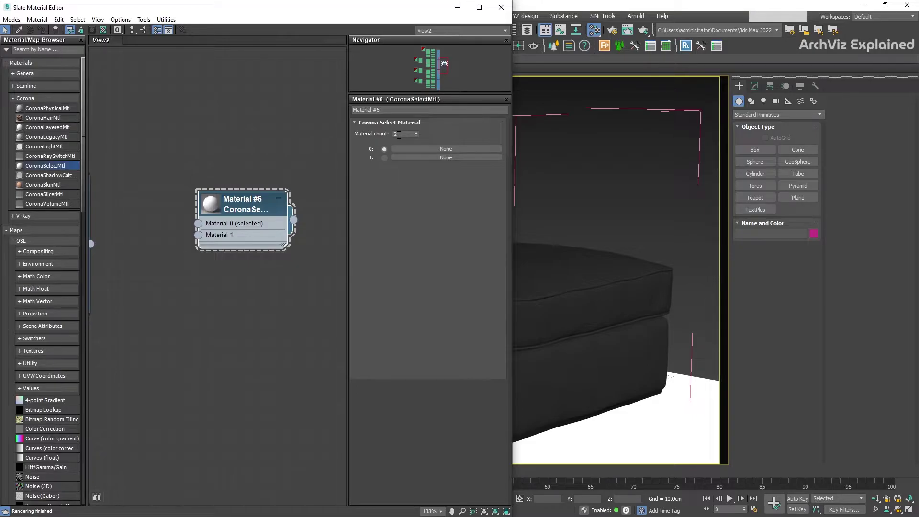
# Step: Change Material #6's material count from 100 to 1 and finally to 4
pyautogui.doubleClick(398, 135)
pyautogui.write('100')
pyautogui.press('Return')
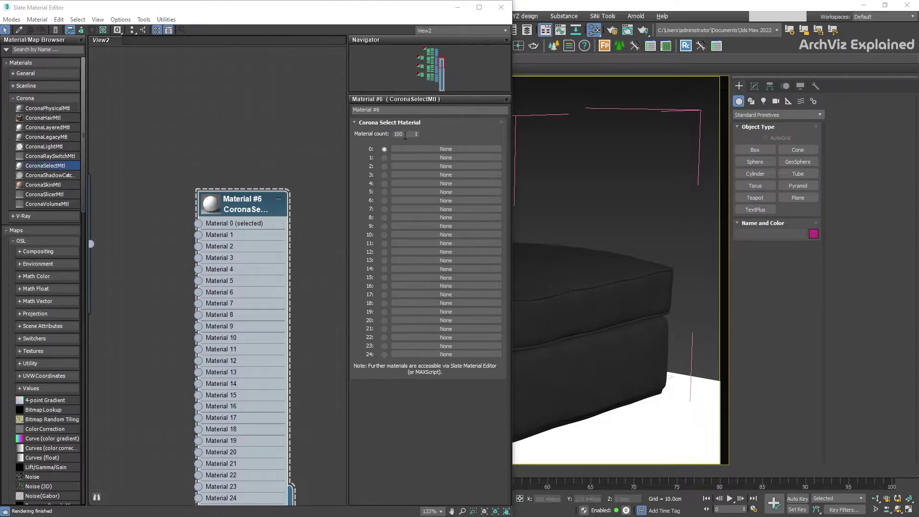
pyautogui.write('1')
pyautogui.press('Return')
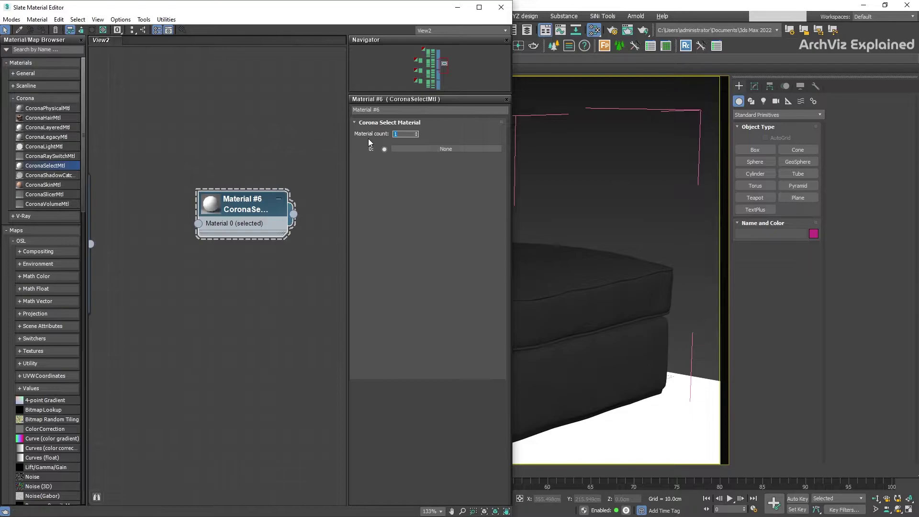
pyautogui.write('4')
pyautogui.press('Return')
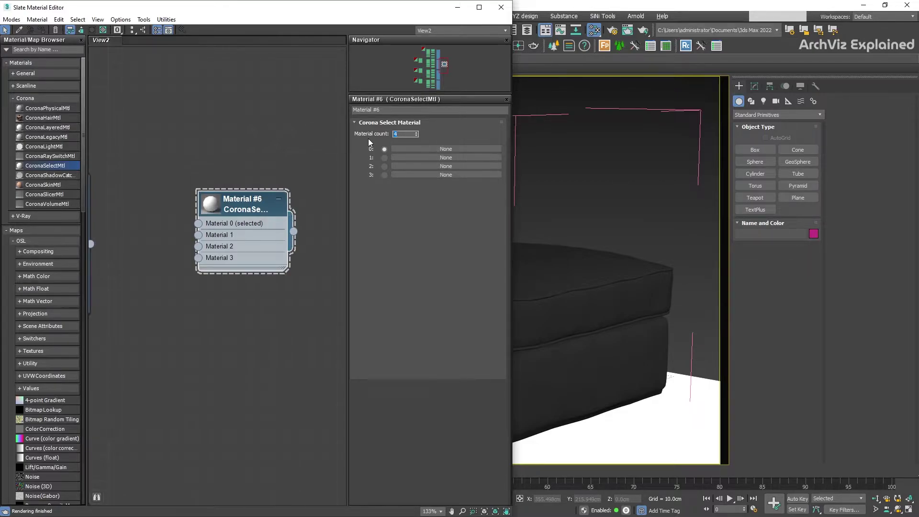
# Step: Load Kivik - Fabric into slot 0 of the Corona Select material as an instance
pyautogui.click(384, 158)
pyautogui.click(384, 166)
pyautogui.click(384, 175)
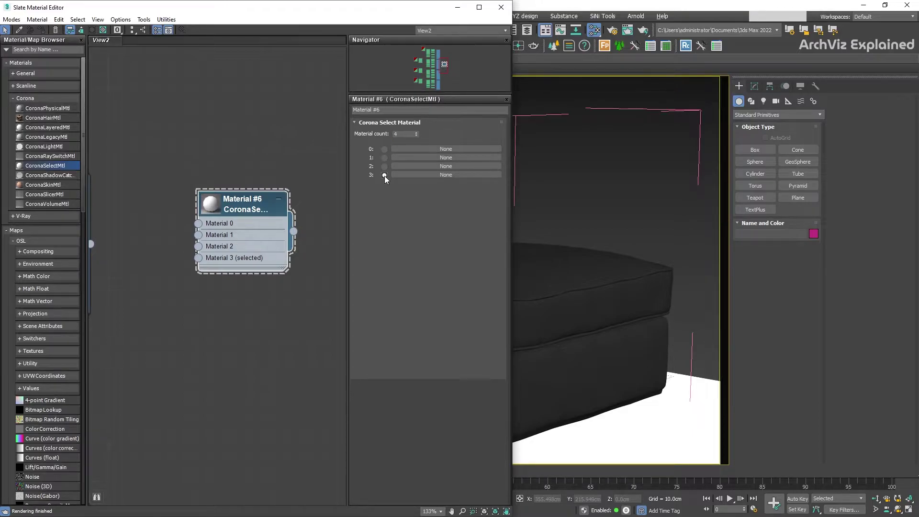
pyautogui.click(384, 149)
pyautogui.click(406, 149)
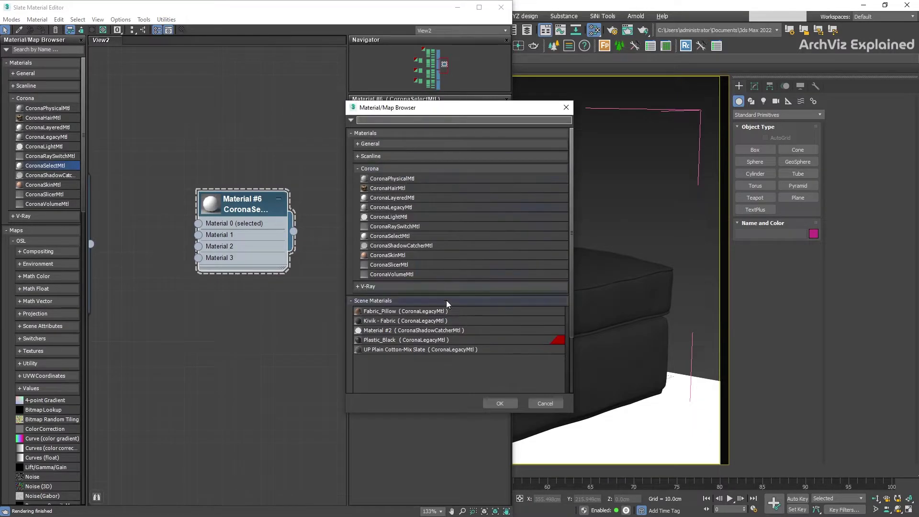
pyautogui.click(448, 321)
pyautogui.click(500, 403)
pyautogui.click(435, 285)
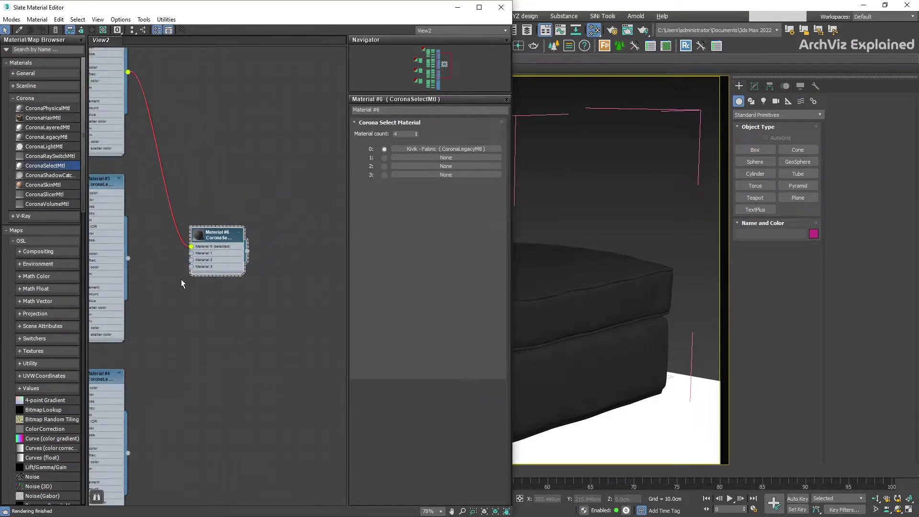
# Step: Wire Material #3 and Material #4 into the Material 1 and Material 2 inputs as instances
pyautogui.moveTo(182, 284); pyautogui.dragTo(246, 278, button='middle')
pyautogui.moveTo(192, 251); pyautogui.dragTo(257, 248)
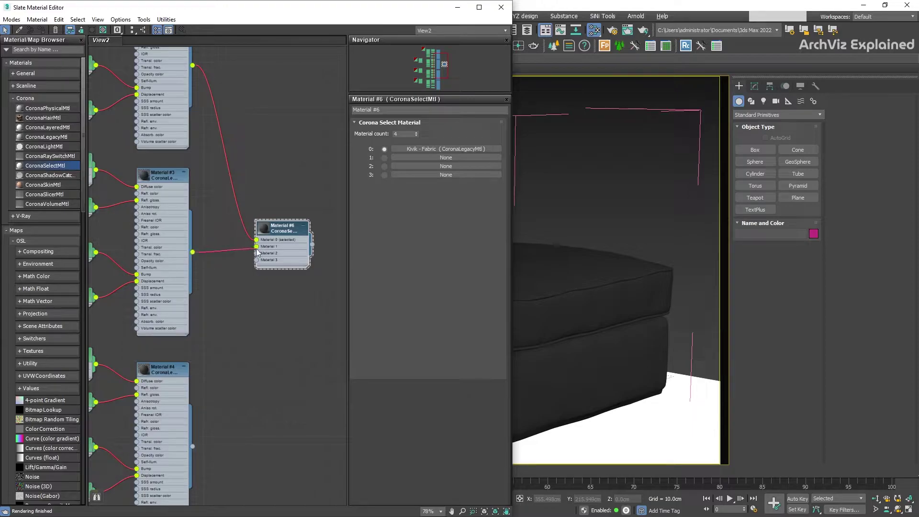
pyautogui.moveTo(219, 328); pyautogui.dragTo(210, 201, button='middle')
pyautogui.moveTo(179, 312); pyautogui.dragTo(452, 166)
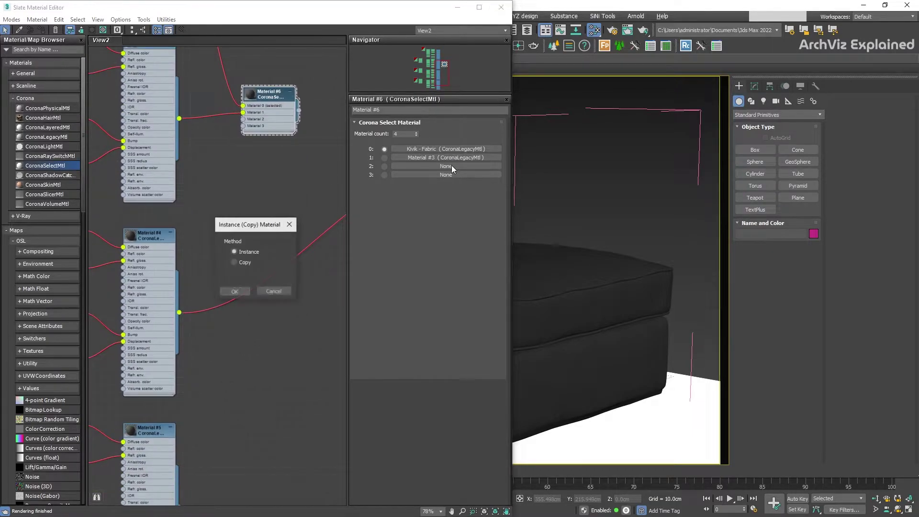
pyautogui.click(235, 291)
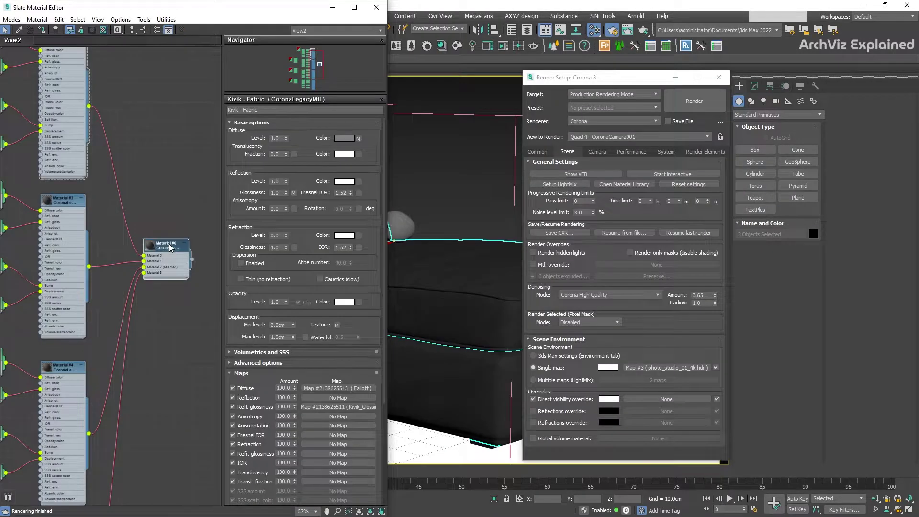
# Step: Assign the Corona Select material to the sofa with Kivik - Fabric as the active slot
pyautogui.rightClick(170, 248)
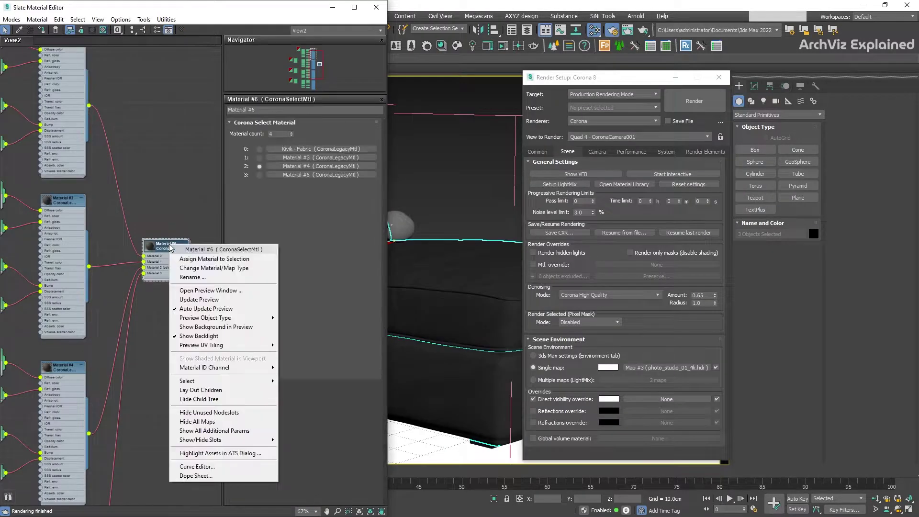
pyautogui.click(201, 258)
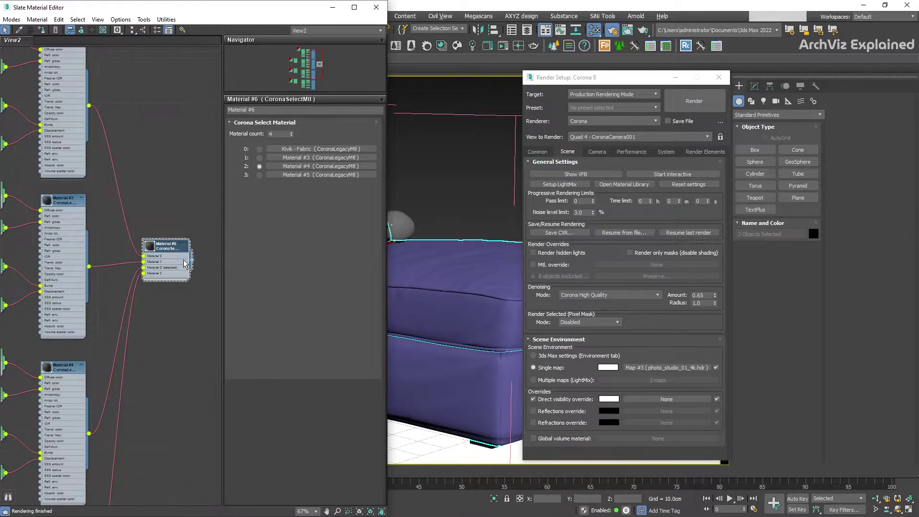
pyautogui.click(259, 148)
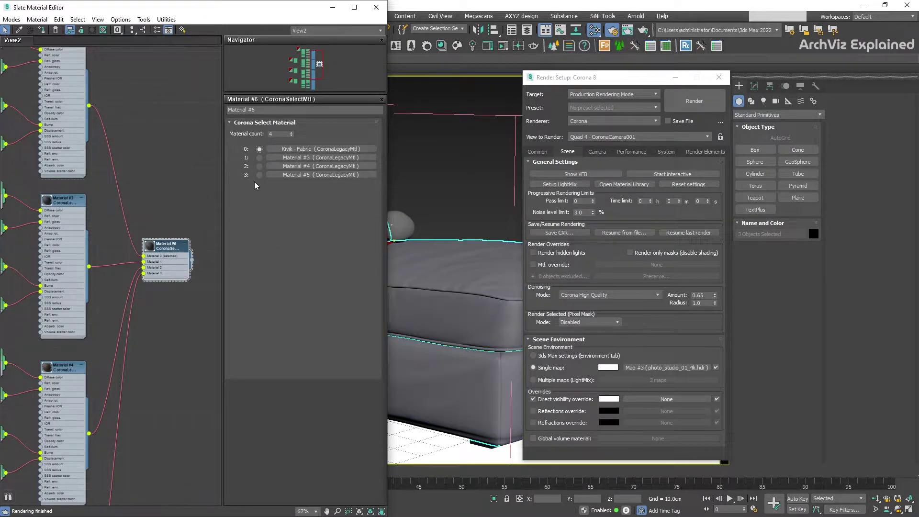
# Step: Interactively render the sofa through blue Material #3, dark grey #4 and green #5, then stop rendering
pyautogui.click(681, 176)
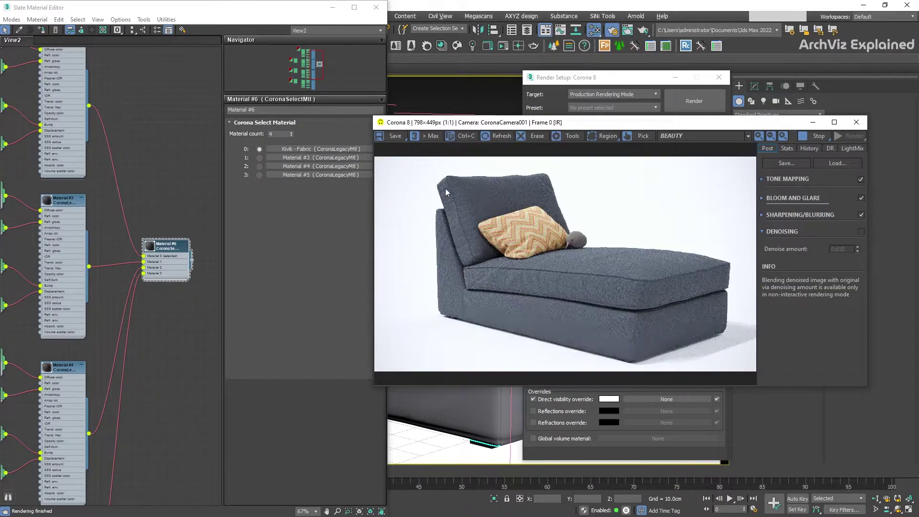
pyautogui.click(259, 158)
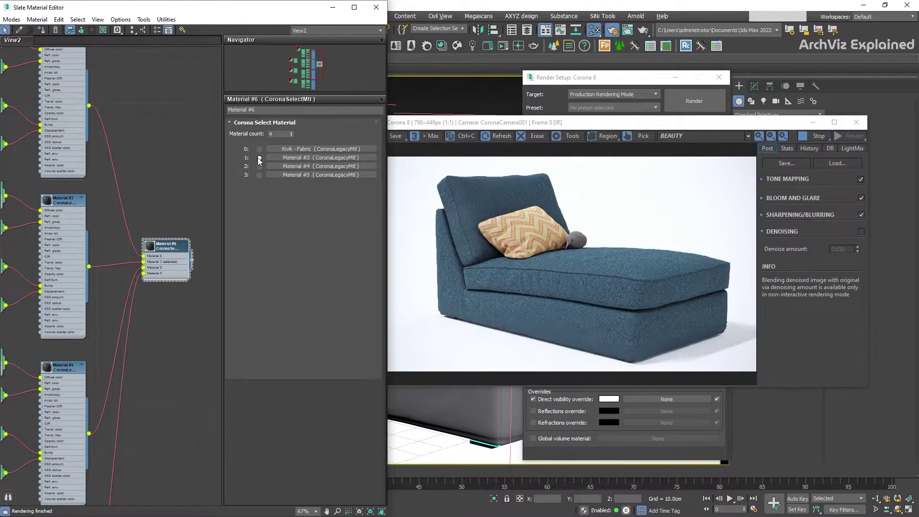
pyautogui.click(259, 166)
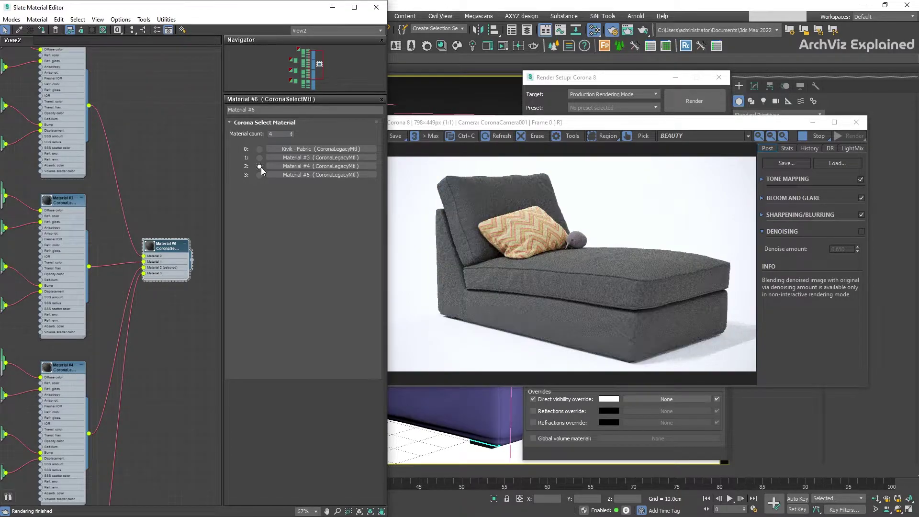
pyautogui.click(260, 175)
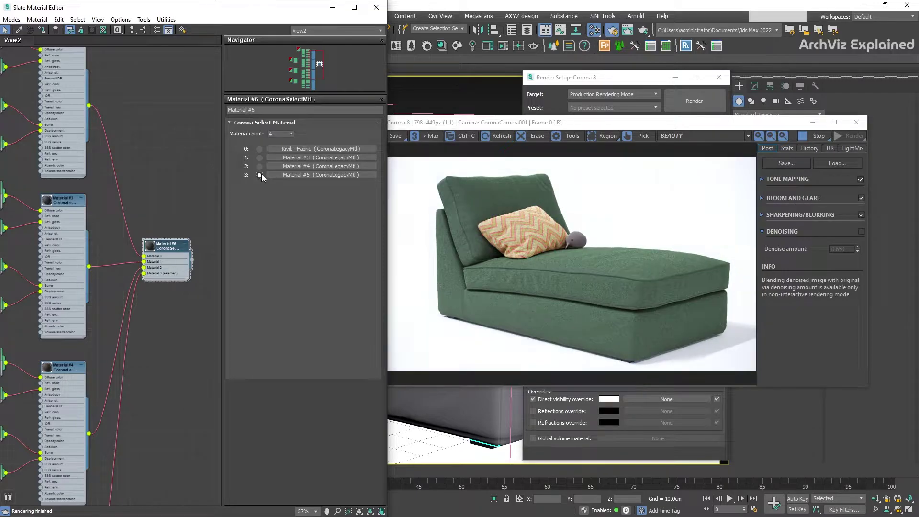
pyautogui.click(812, 143)
pyautogui.click(811, 140)
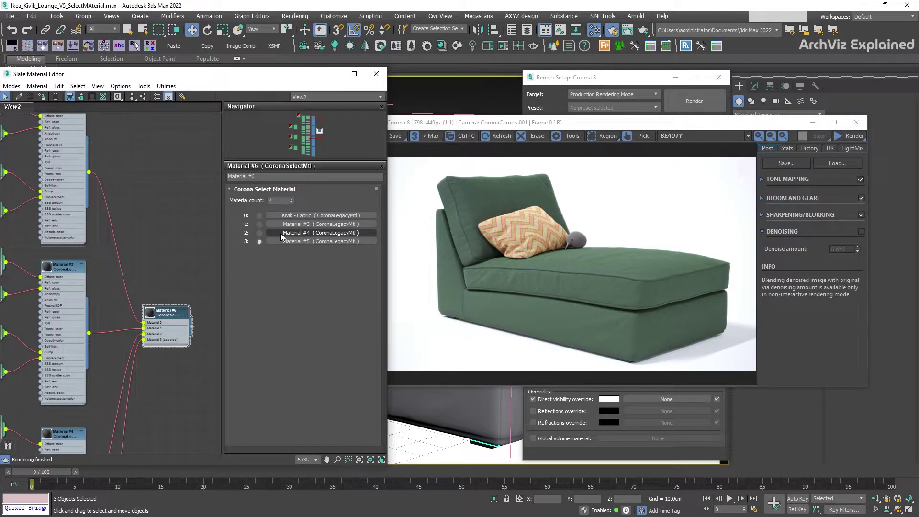
# Step: With Auto Key on, key slots 0, 1, 2 and 3 at frames 0, 1, 2 and 3
pyautogui.click(797, 499)
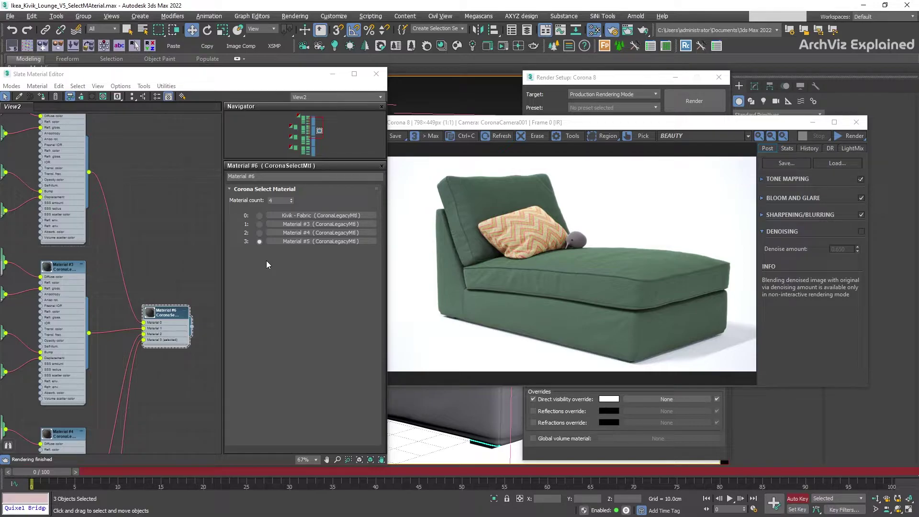
pyautogui.click(260, 215)
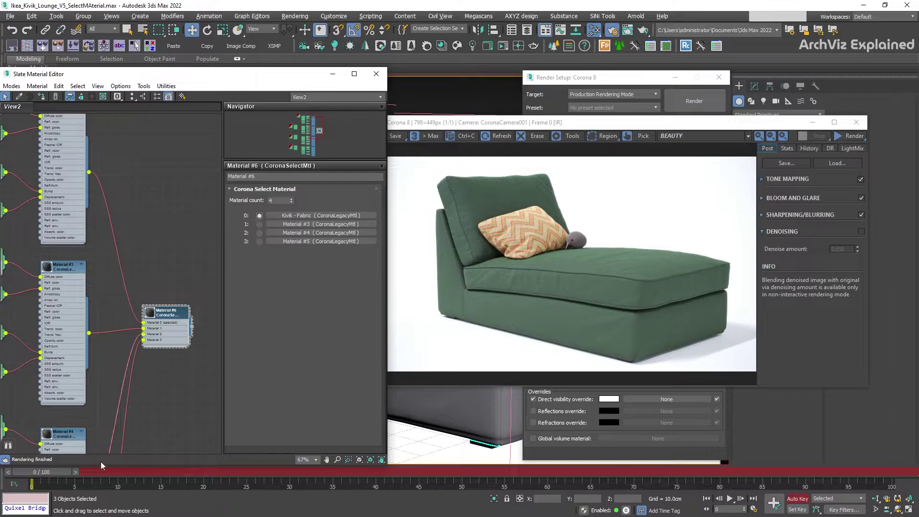
pyautogui.click(76, 473)
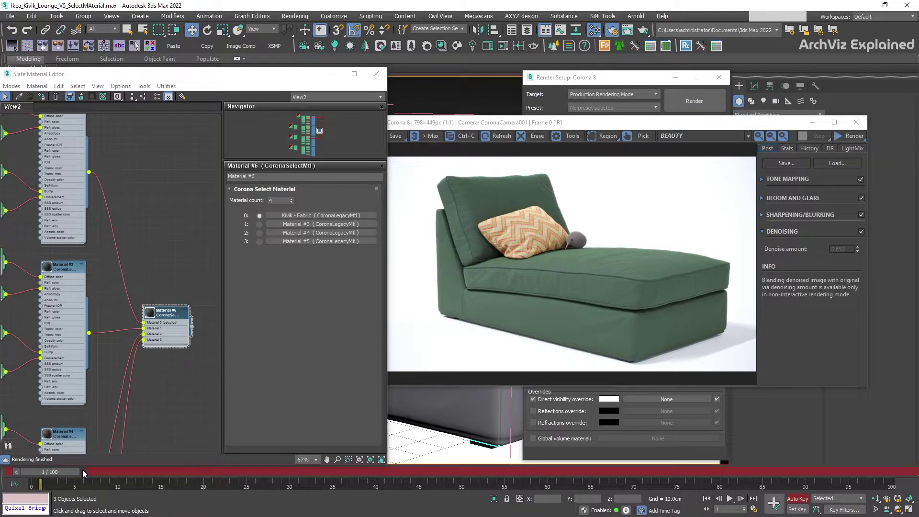
pyautogui.click(260, 224)
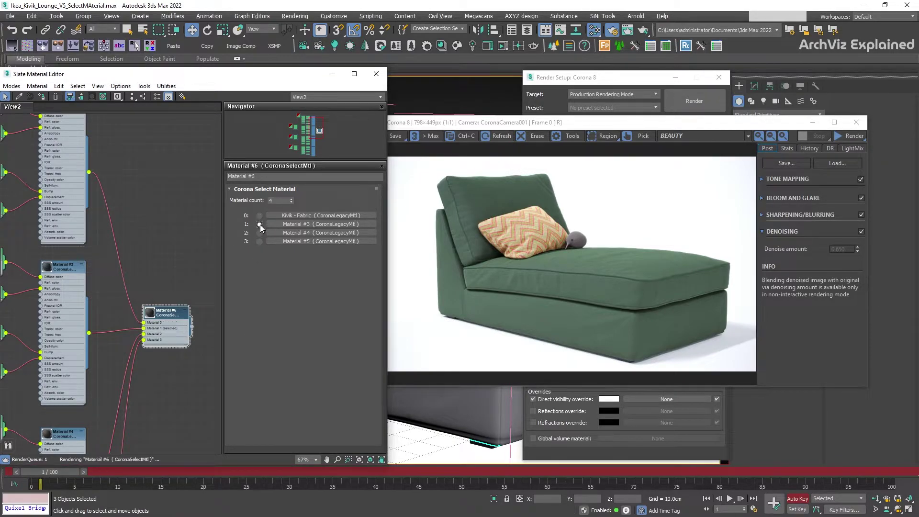
pyautogui.click(91, 472)
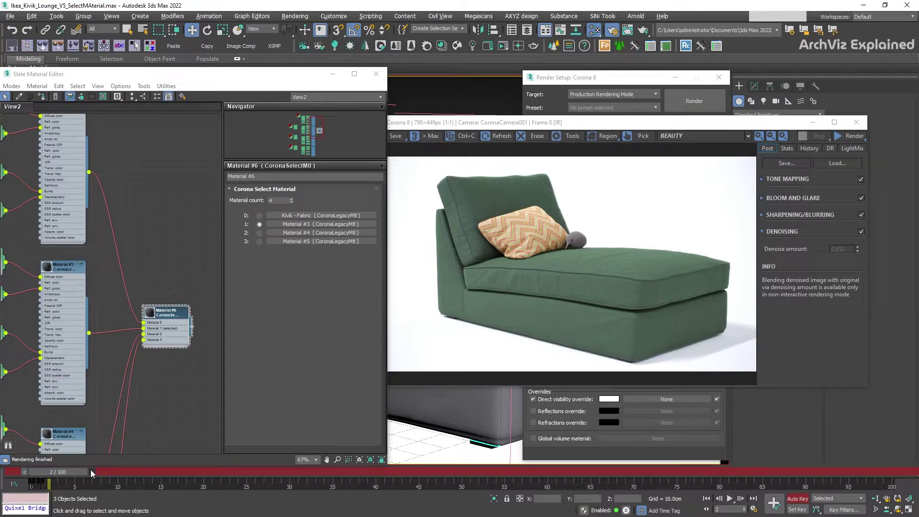
pyautogui.click(259, 233)
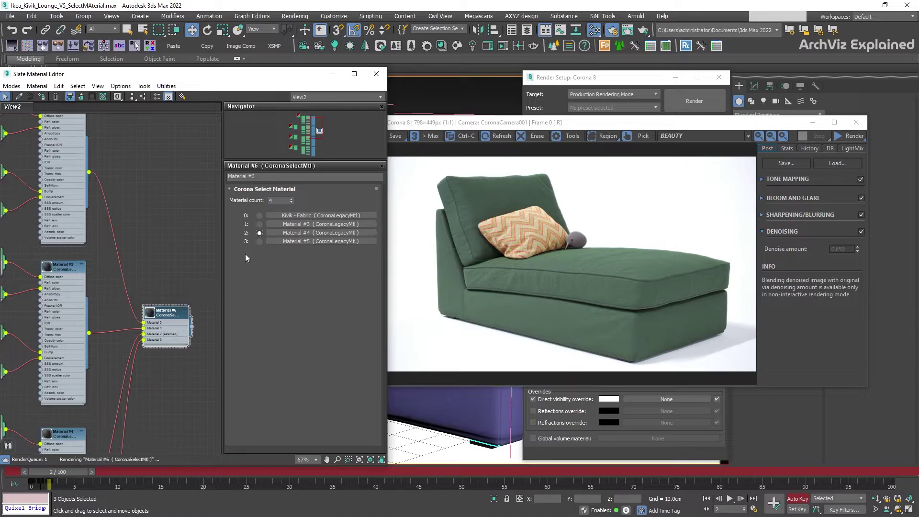
pyautogui.click(91, 473)
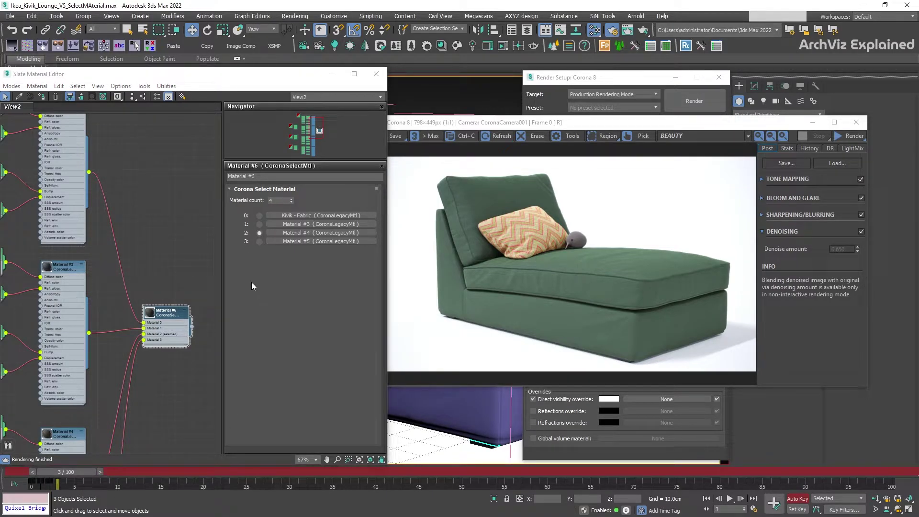
pyautogui.click(259, 242)
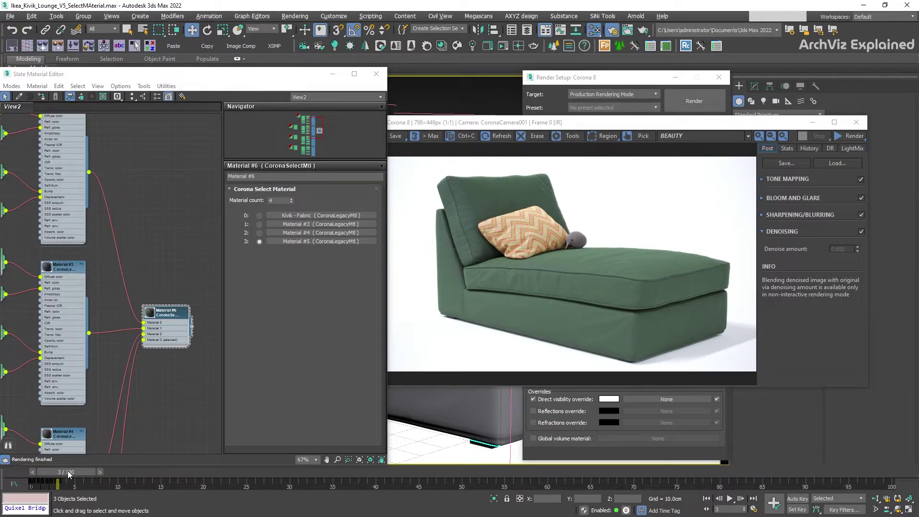
# Step: Scrub to frames 1 and 3 to verify the keyed fabrics
pyautogui.click(259, 224)
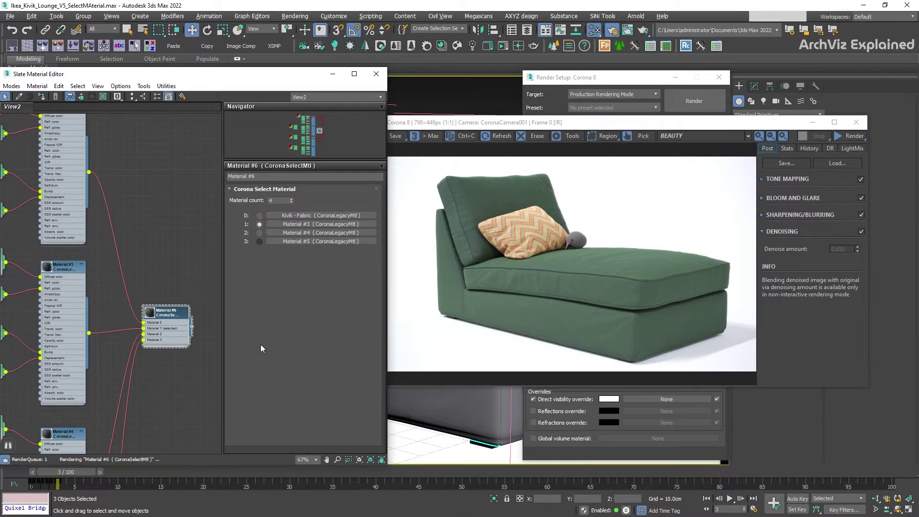
pyautogui.moveTo(60, 473)
pyautogui.mouseDown()
pyautogui.moveTo(36, 475)
pyautogui.moveTo(53, 471)
pyautogui.mouseUp()
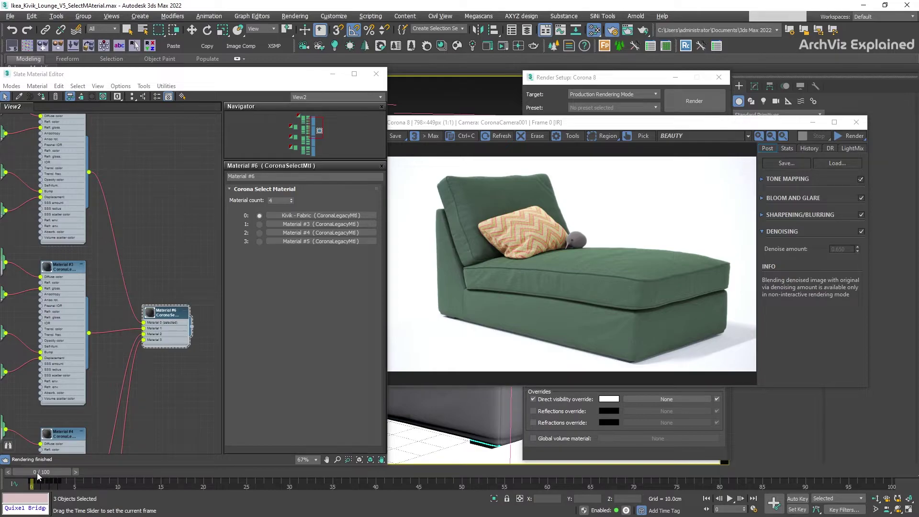
pyautogui.moveTo(36, 472)
pyautogui.mouseDown()
pyautogui.moveTo(72, 472)
pyautogui.moveTo(38, 473)
pyautogui.mouseUp()
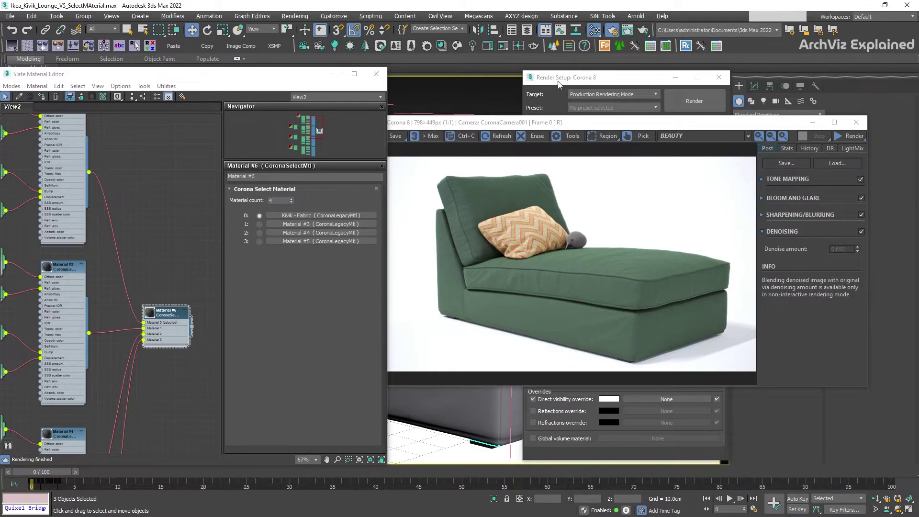
# Step: Set the Render Setup time output to the frame range 0 to 3
pyautogui.click(531, 84)
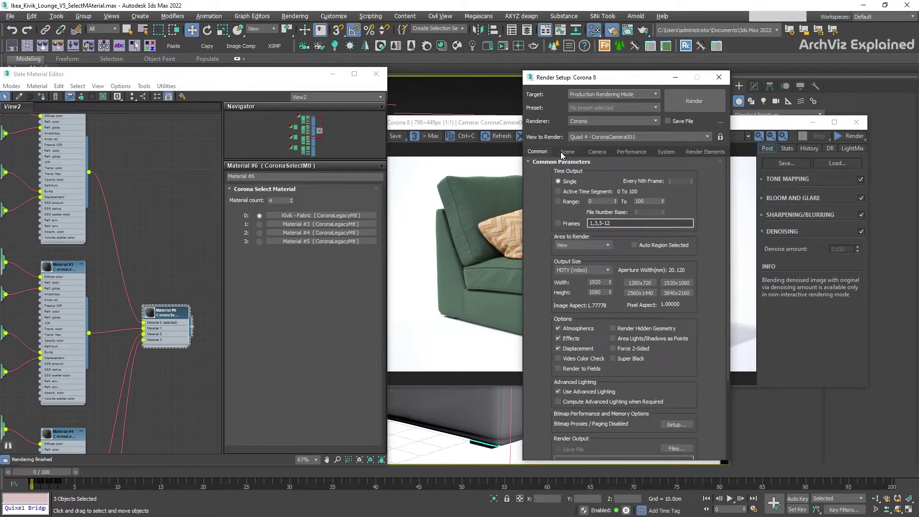
pyautogui.click(558, 201)
pyautogui.doubleClick(647, 201)
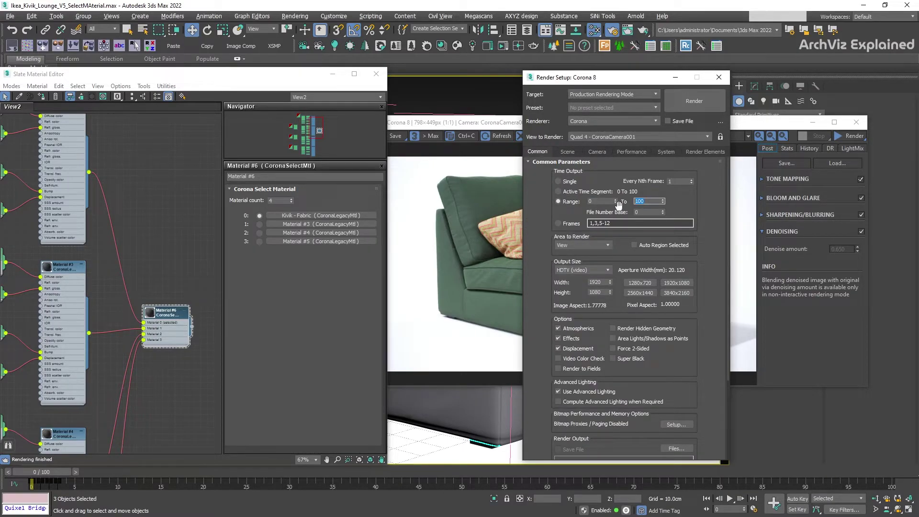
pyautogui.write('3')
pyautogui.press('Return')
pyautogui.scroll(-2, 702, 231)
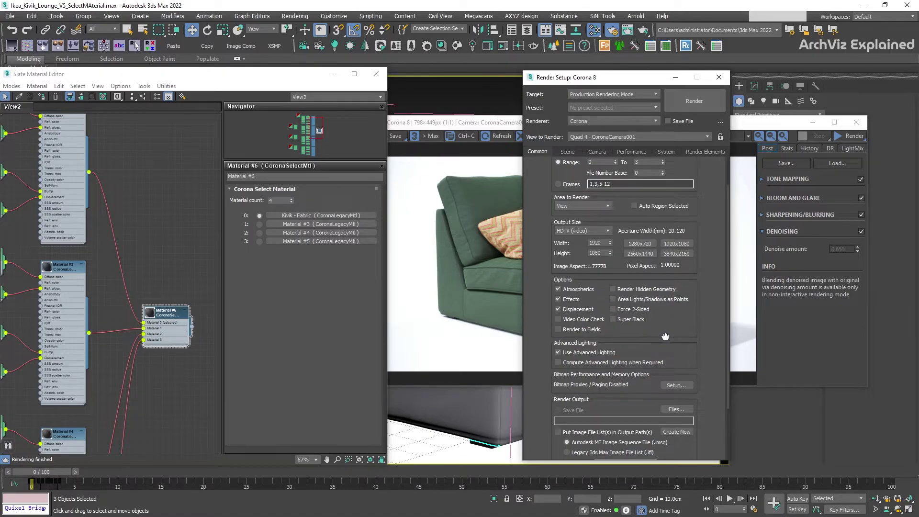
# Step: Save the render output as sofa.jpg with default JPEG settings and render the range
pyautogui.click(676, 366)
pyautogui.write('sofa.jpg')
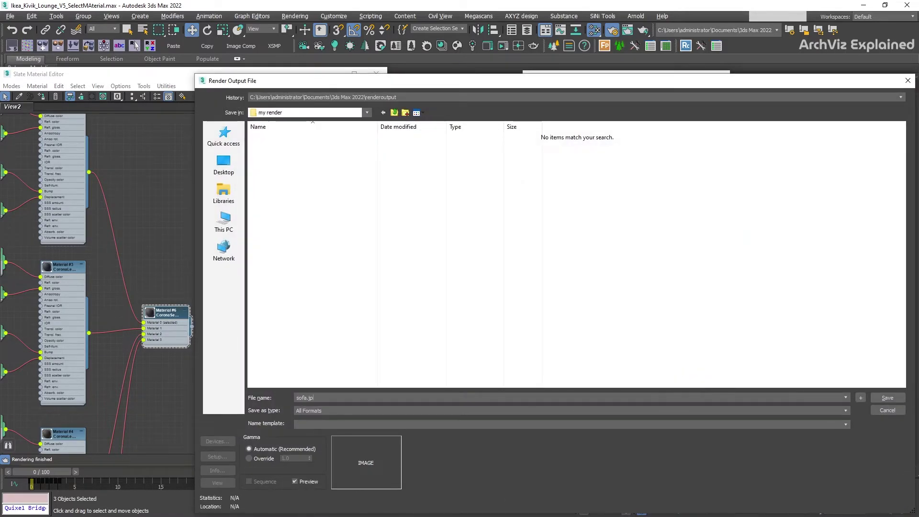
pyautogui.press('Return')
pyautogui.click(526, 351)
pyautogui.click(677, 108)
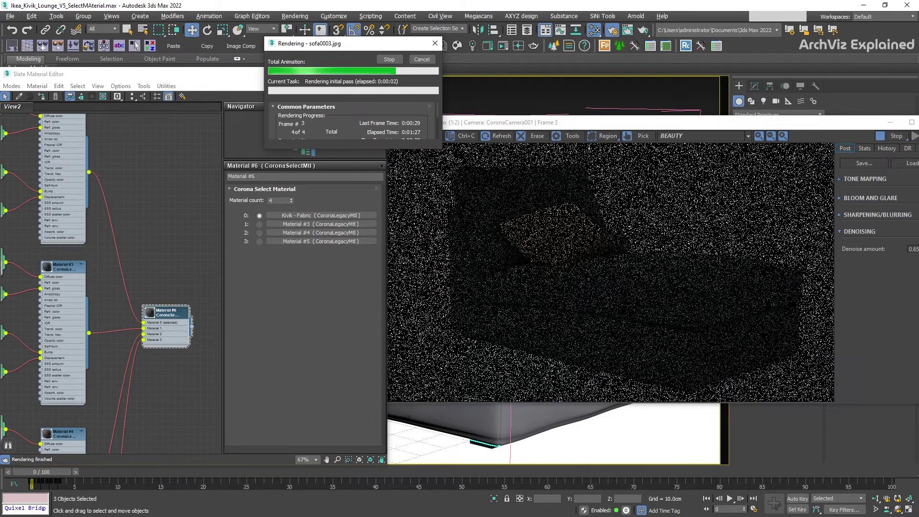
# Step: Maximize the my render folder and step through the sofa renders in the preview pane
pyautogui.hotkey('alt', 'Tab')
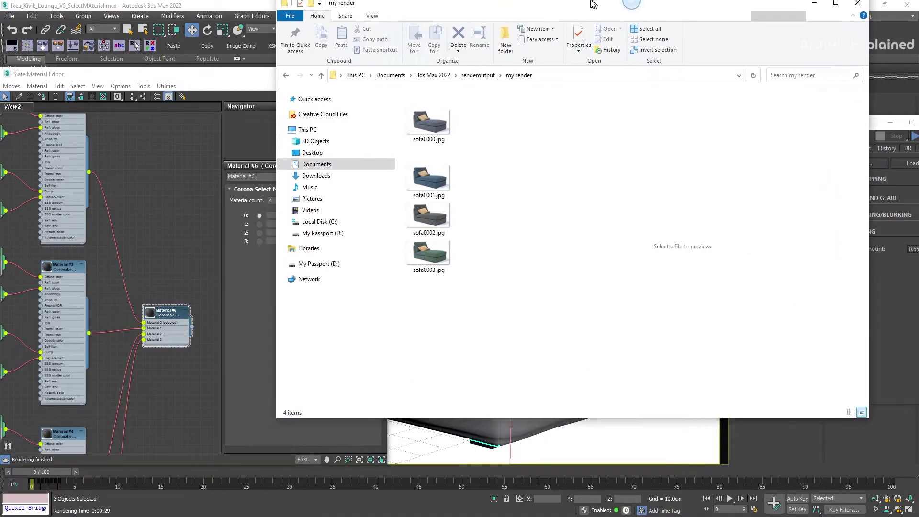
pyautogui.doubleClick(557, 19)
pyautogui.press('Right')
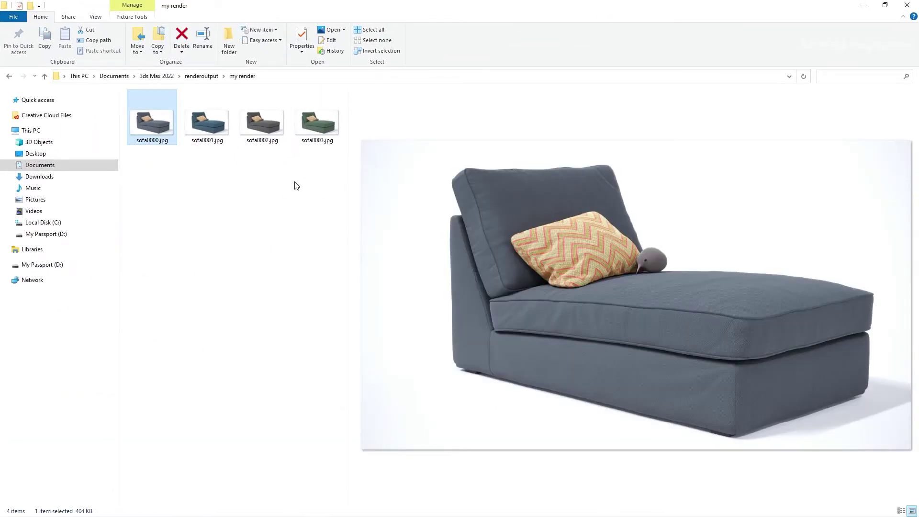
pyautogui.press('Right')
pyautogui.press('Right')
pyautogui.press('Right')
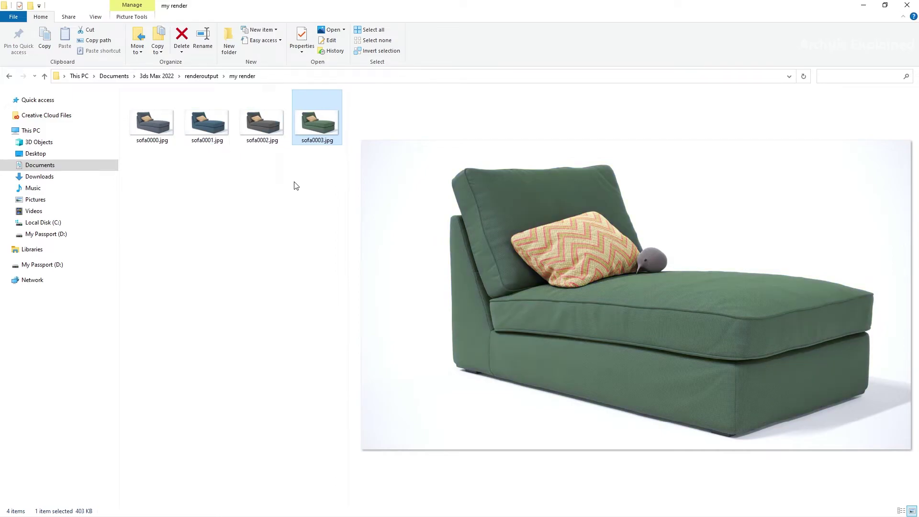